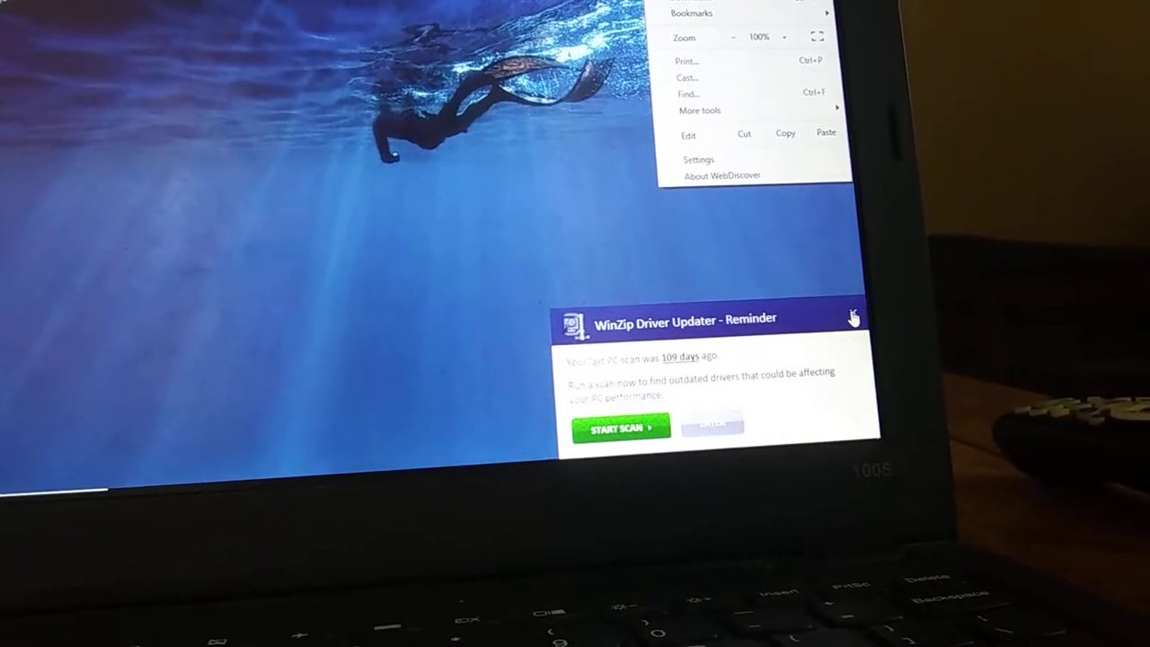
Step: Dismiss the driver updater reminder and edit the Yahoo 'filmora' search in Edge
click(890, 320)
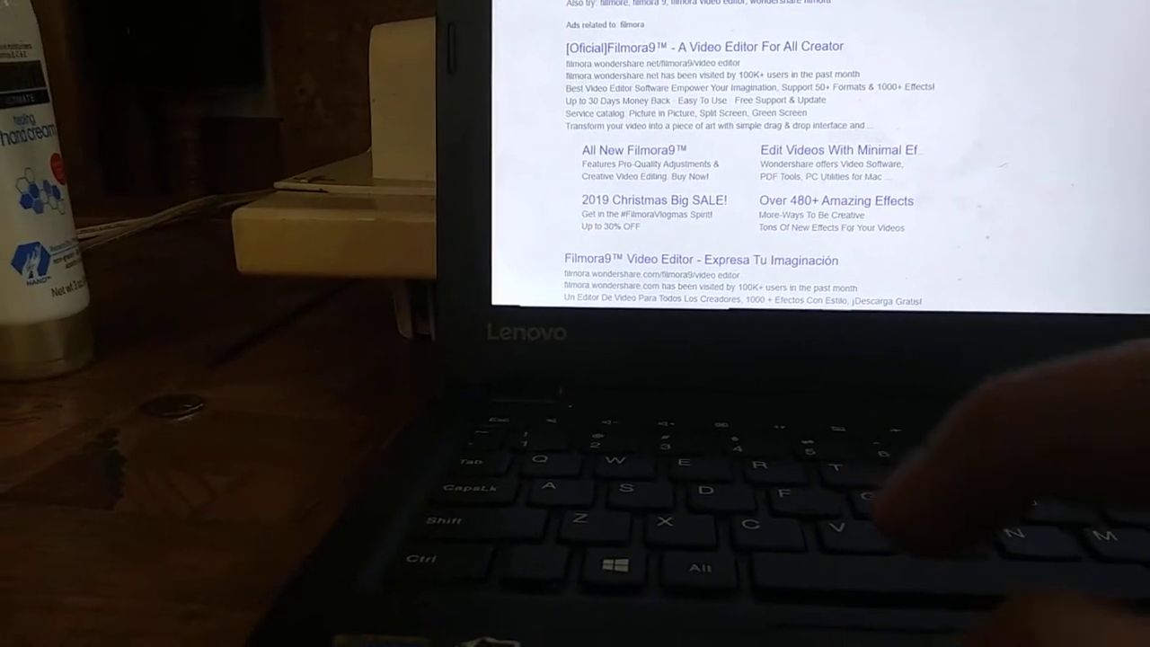
key(BackSpace)
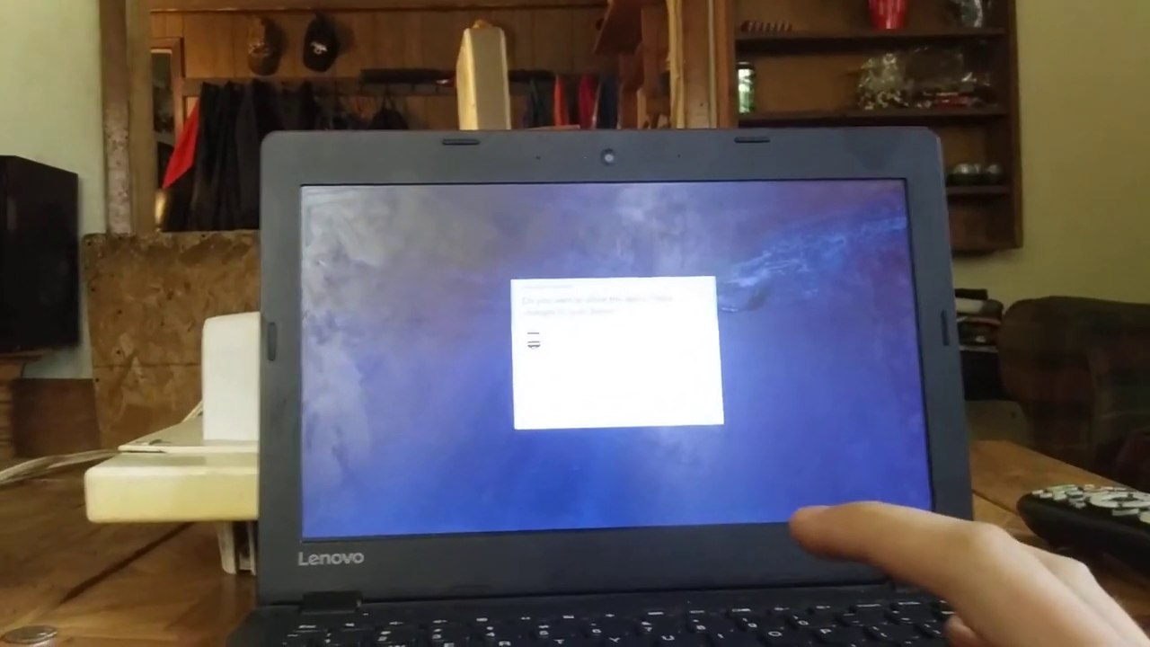
Step: Allow the app's device changes, close the Epic error, and confirm cancelling the registry scan
key(Return)
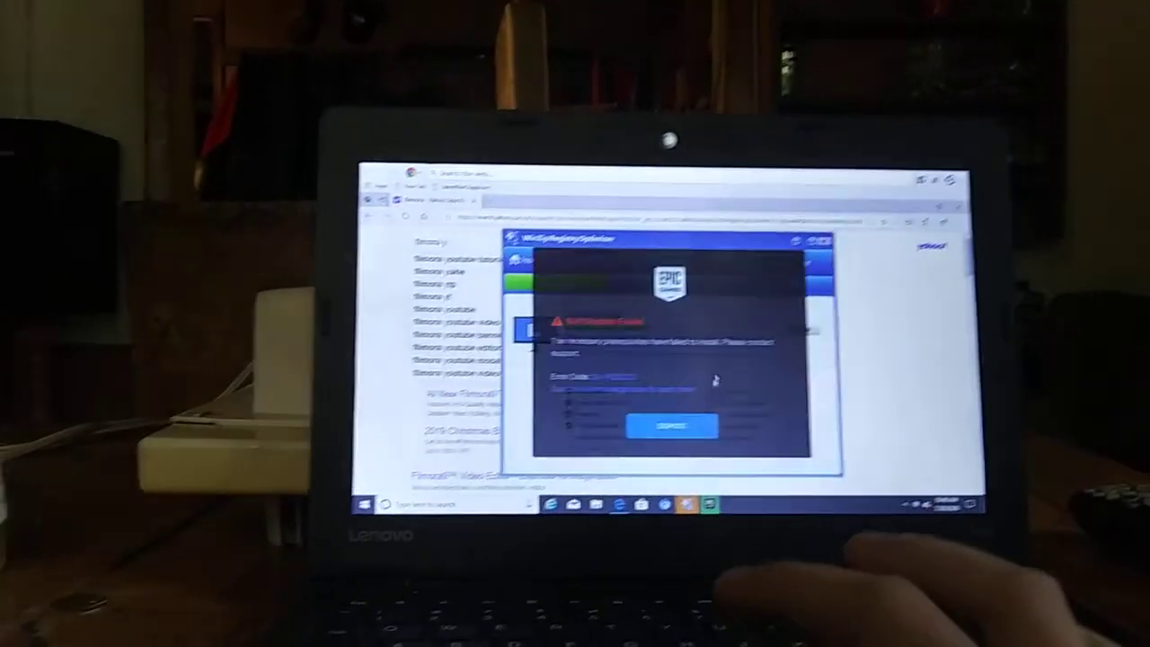
click(672, 426)
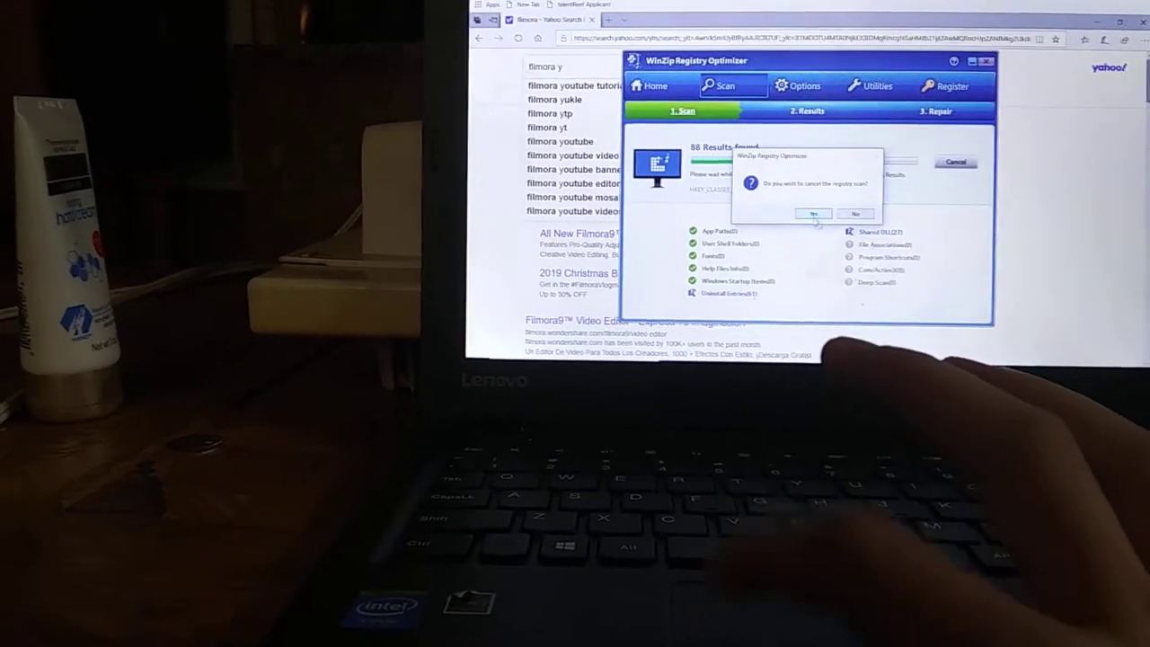
click(814, 214)
Step: Cancel the registry scan, run the Filmora setup download, and close Edge
click(977, 153)
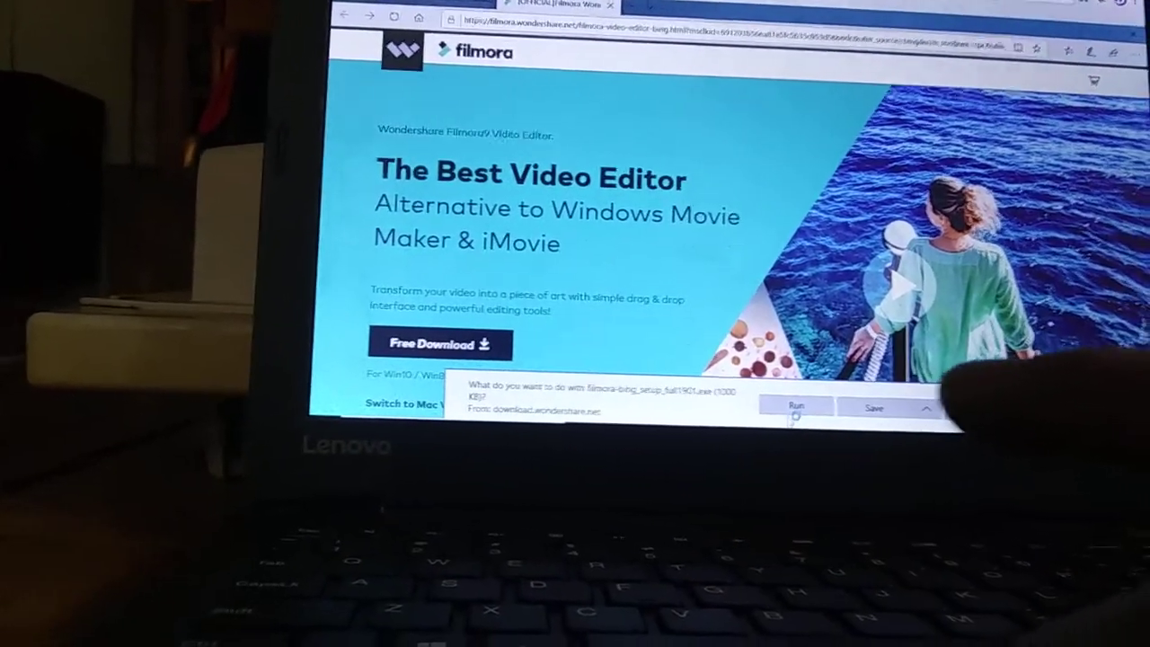
click(796, 400)
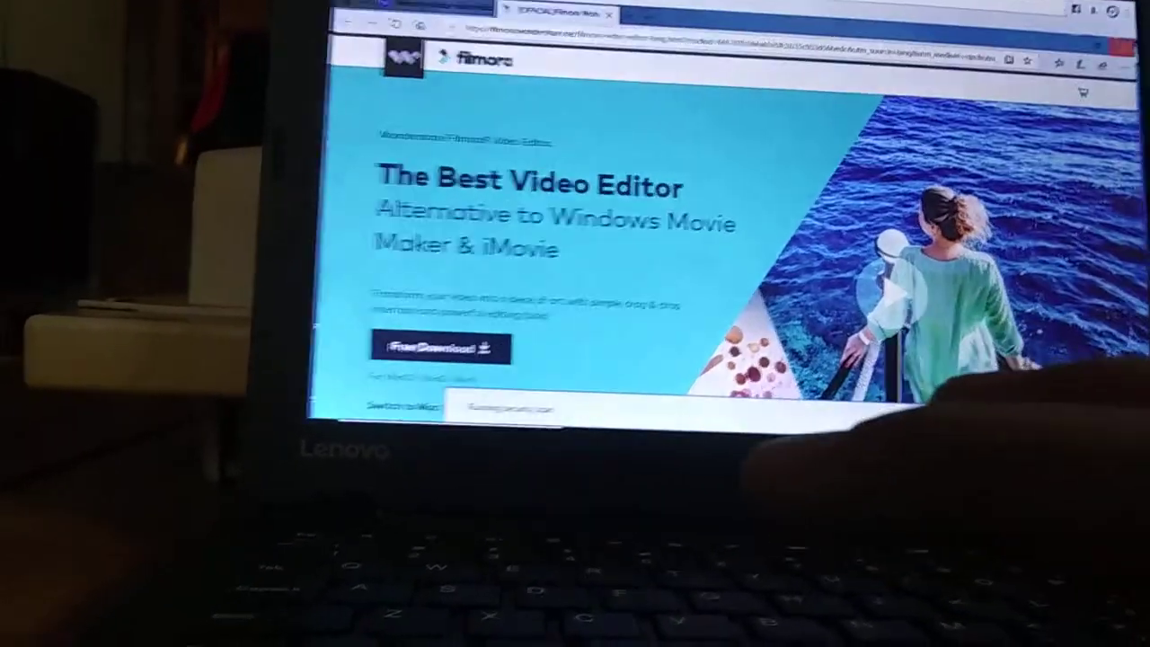
click(1123, 45)
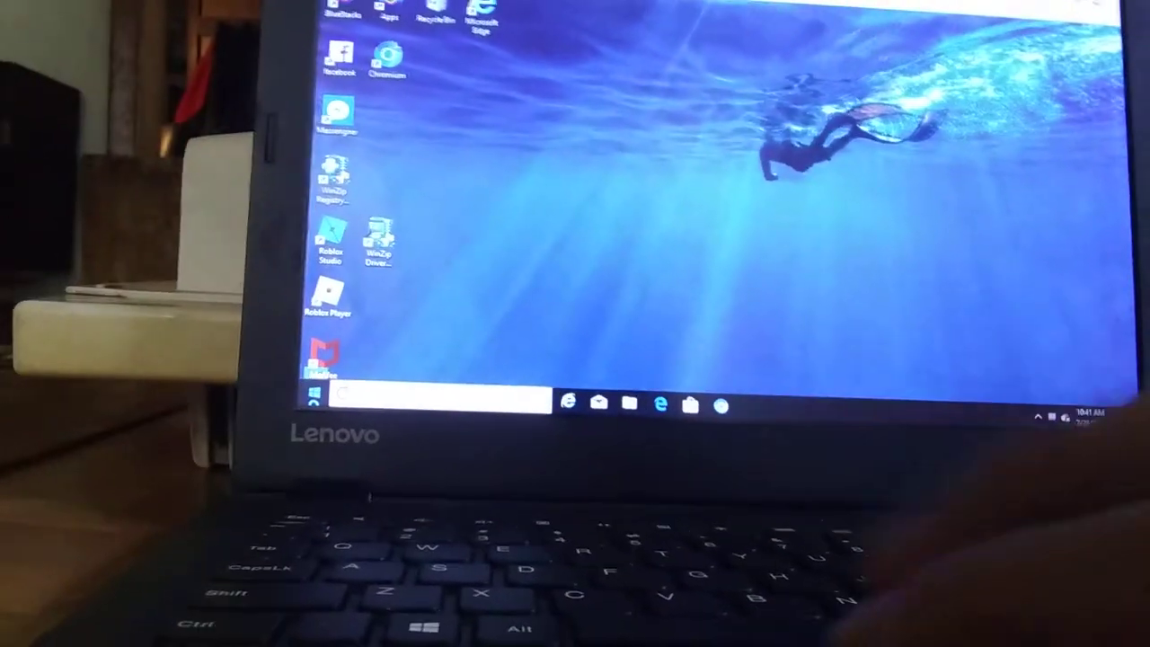
Step: Launch Microsoft Store from the Start menu and dismiss the registration promo
key(super)
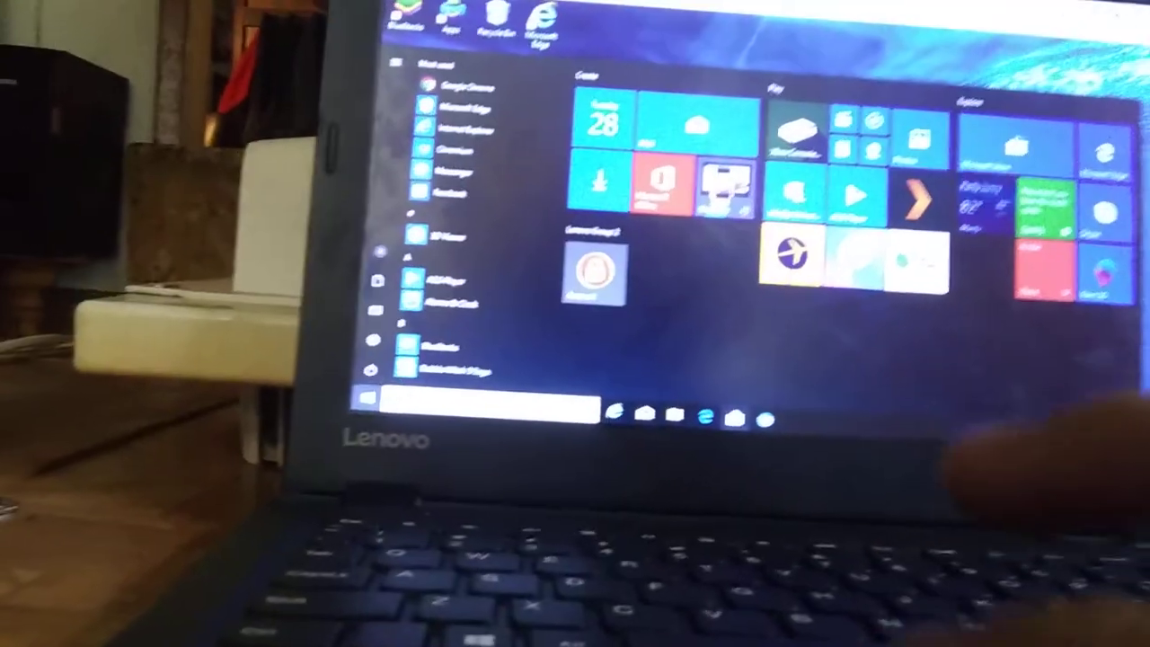
click(1047, 101)
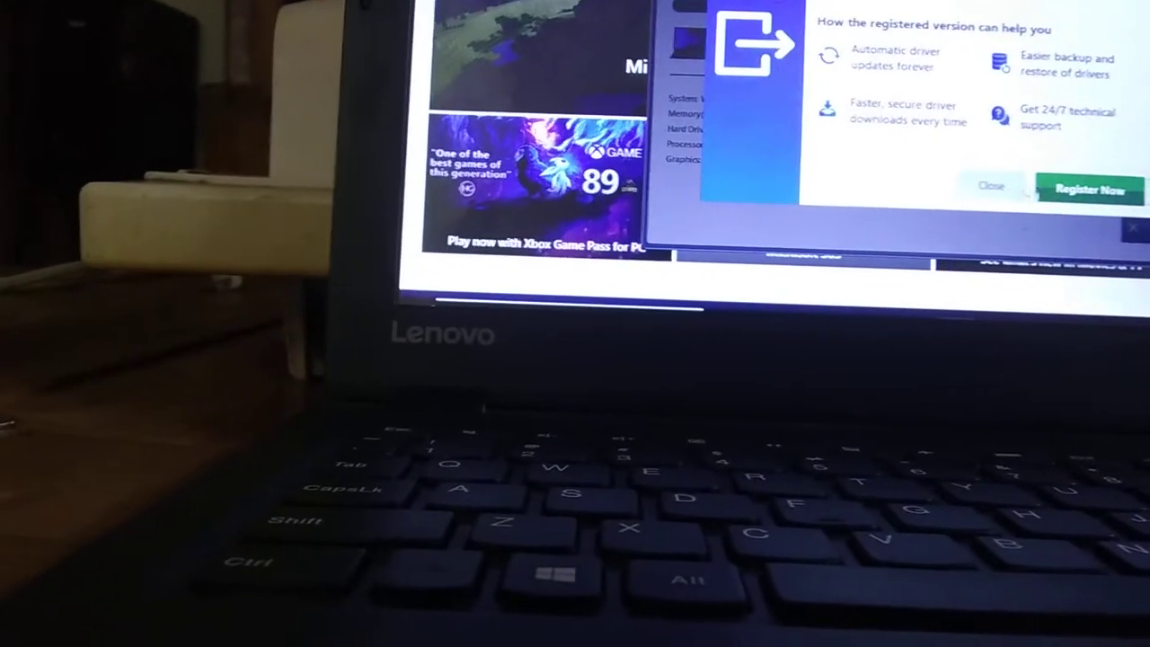
click(991, 186)
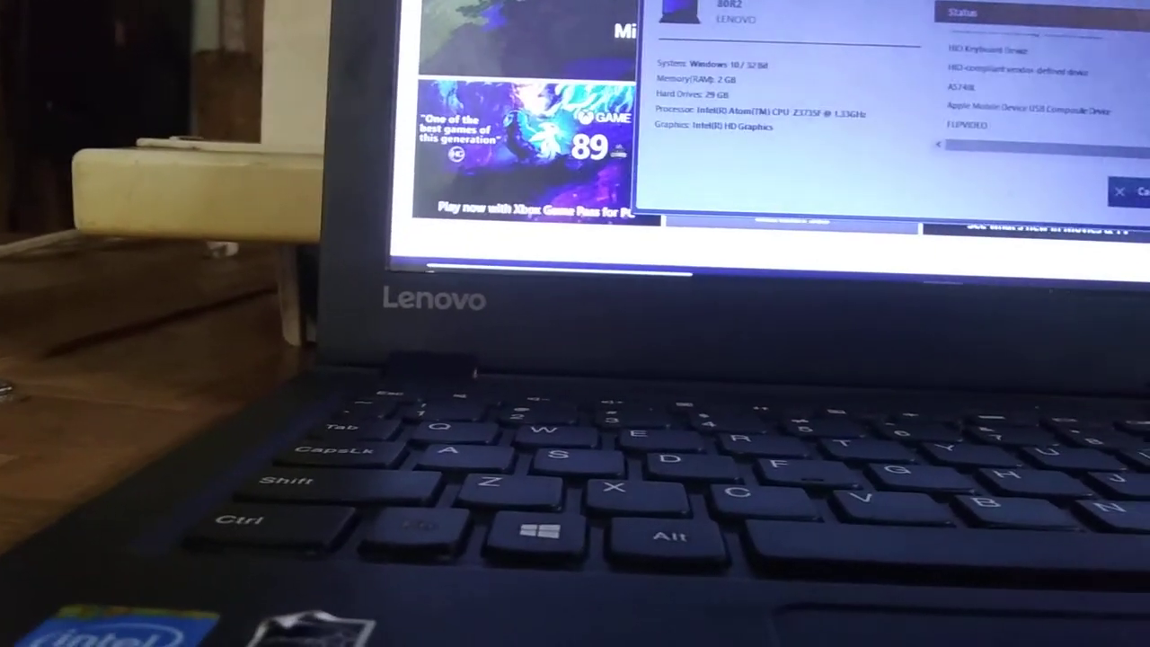
Step: Close the driver updater window and dismiss the WinZip ad popup
key(alt+F4)
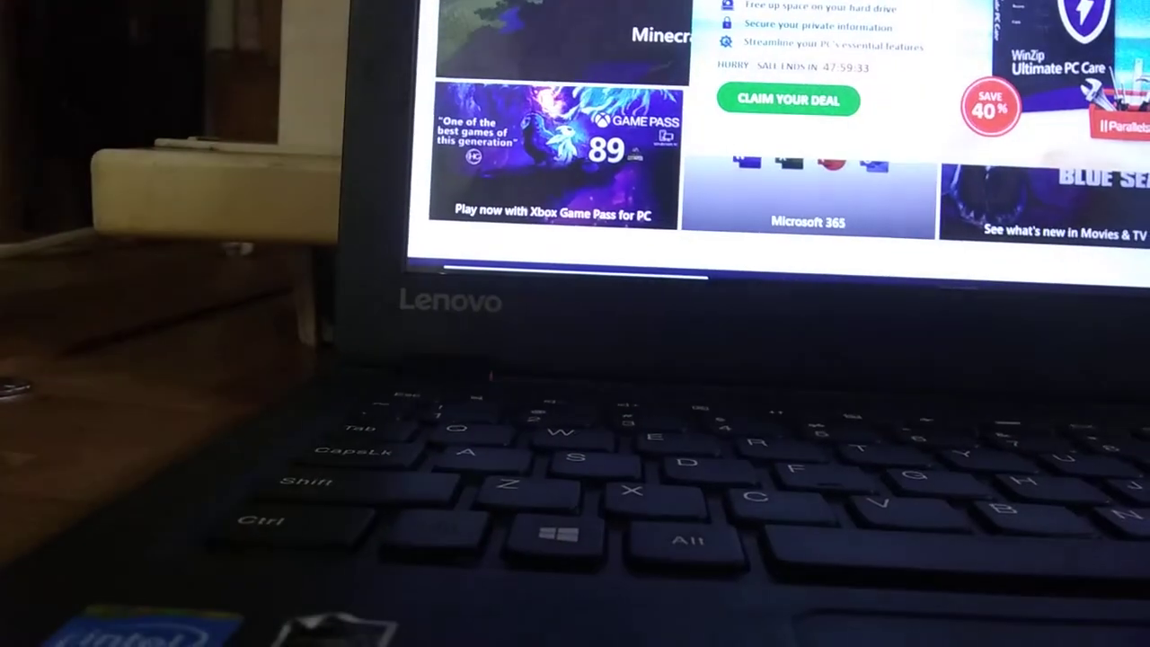
click(1092, 90)
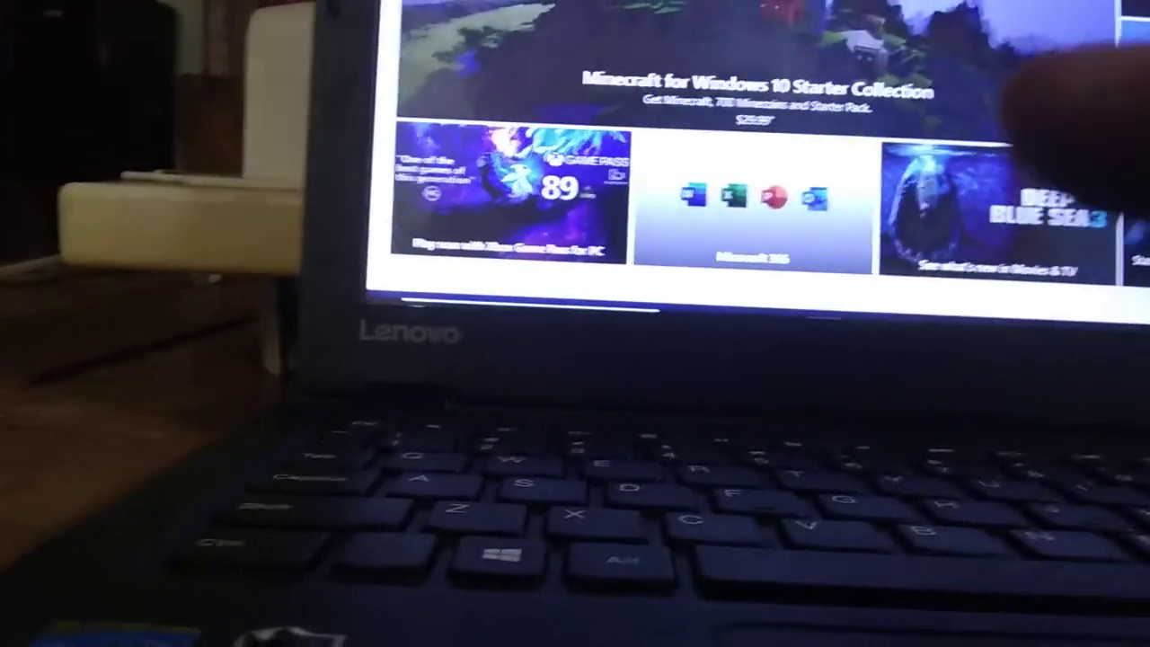
text(film)
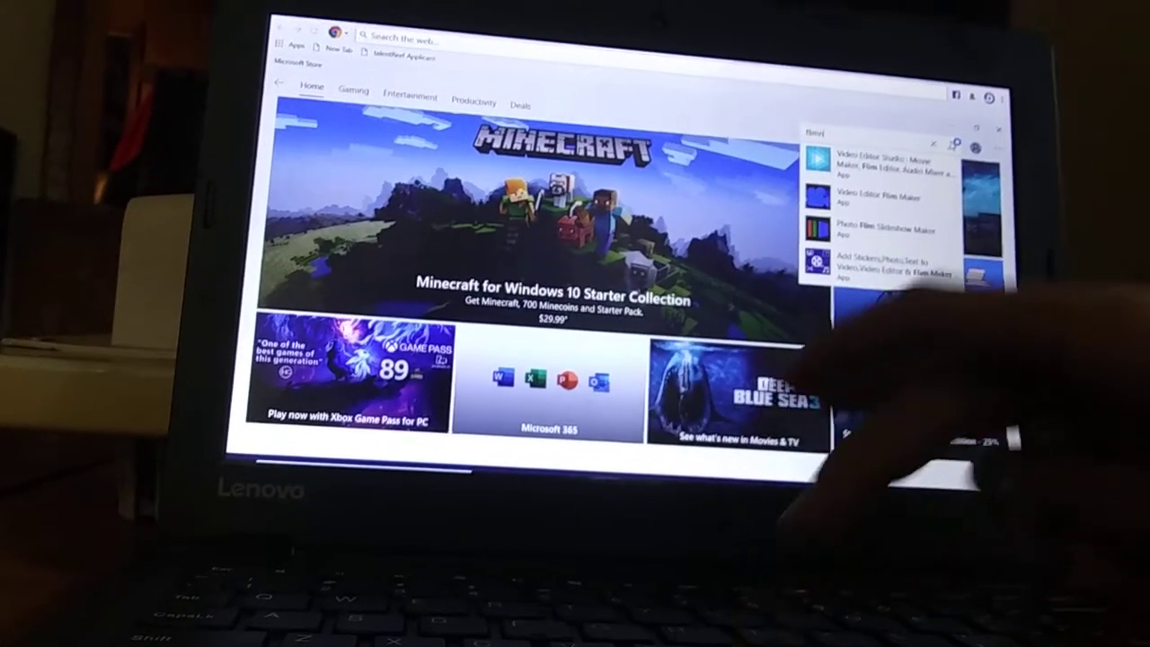
Step: Search the Store for 'flimnora', then start erasing the misspelled query
key(Escape)
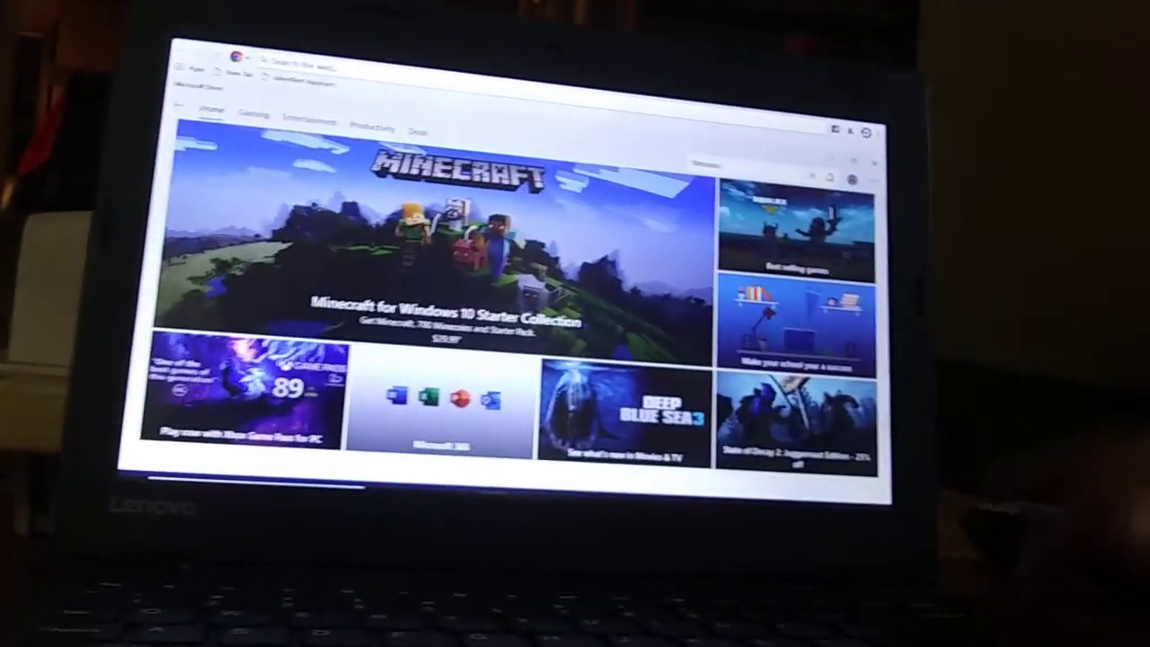
key(Return)
text(flim)
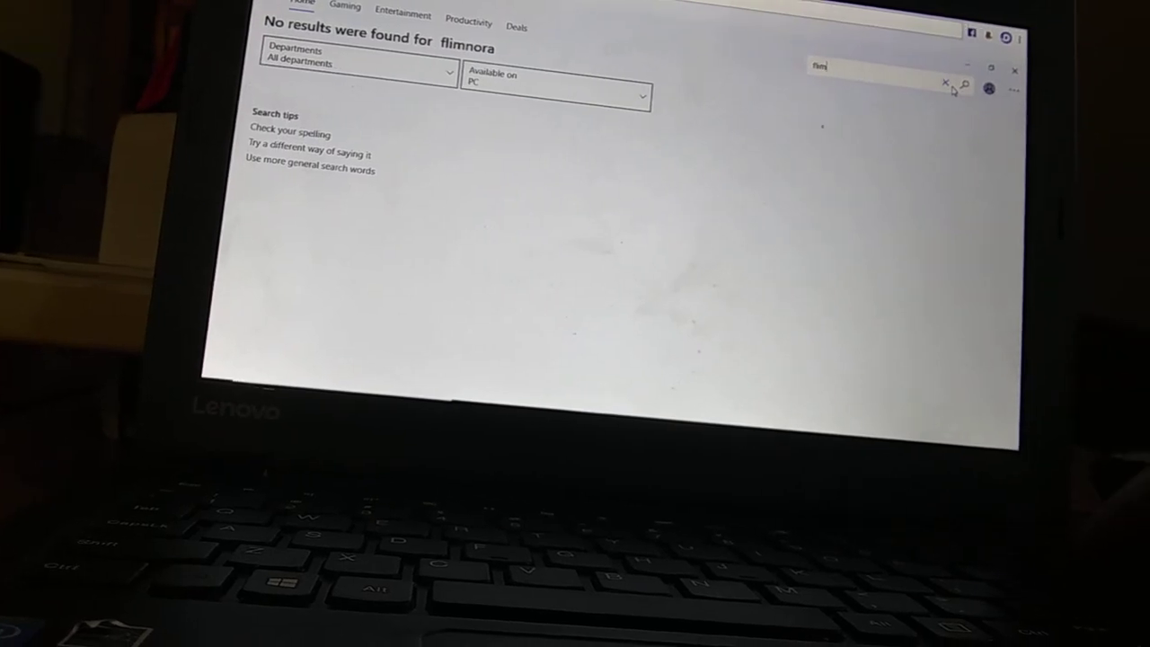
text(o)
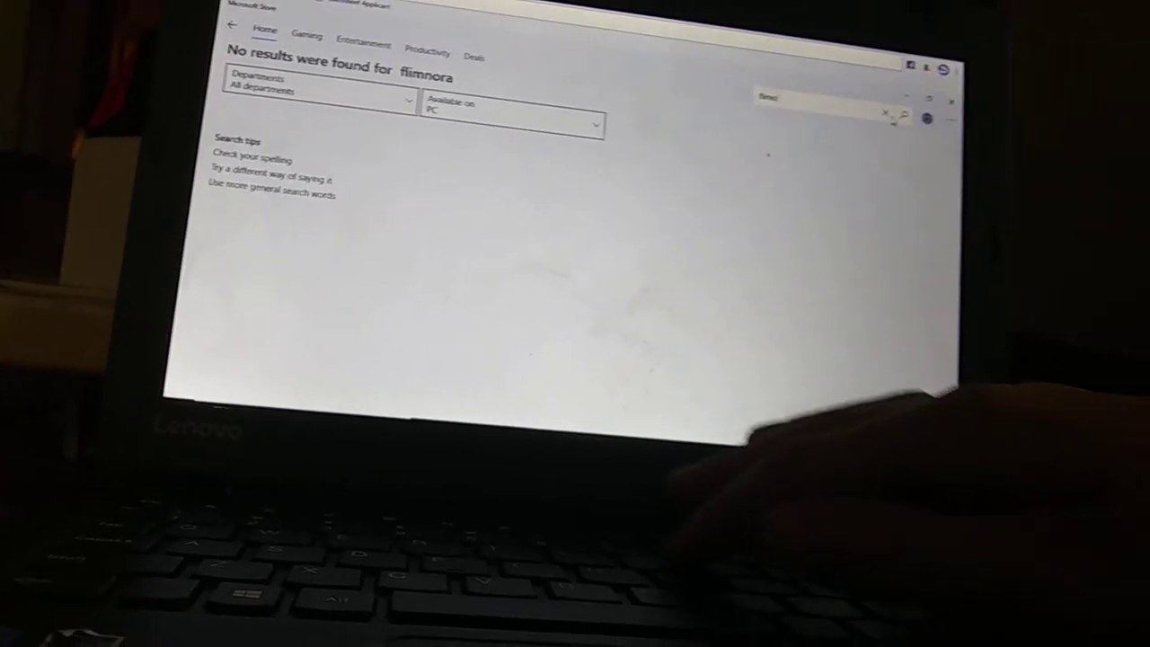
text(ra)
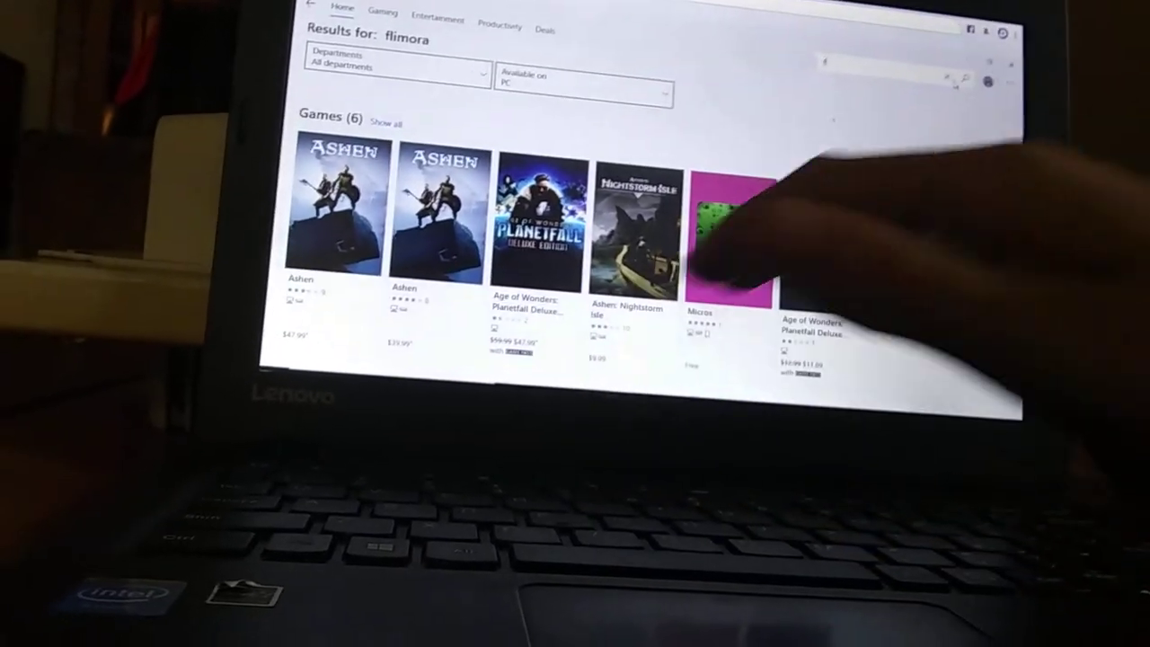
Step: Start a new Store search for 'flimora' and dismiss the suggestions list
click(845, 79)
text(filmo)
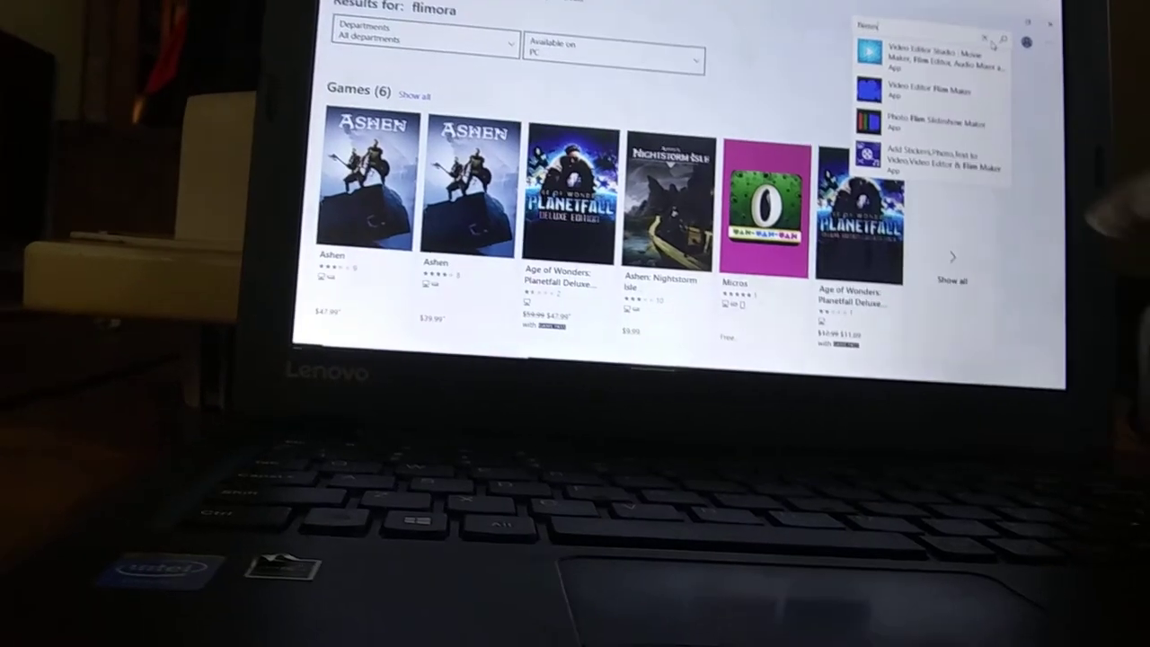
key(Escape)
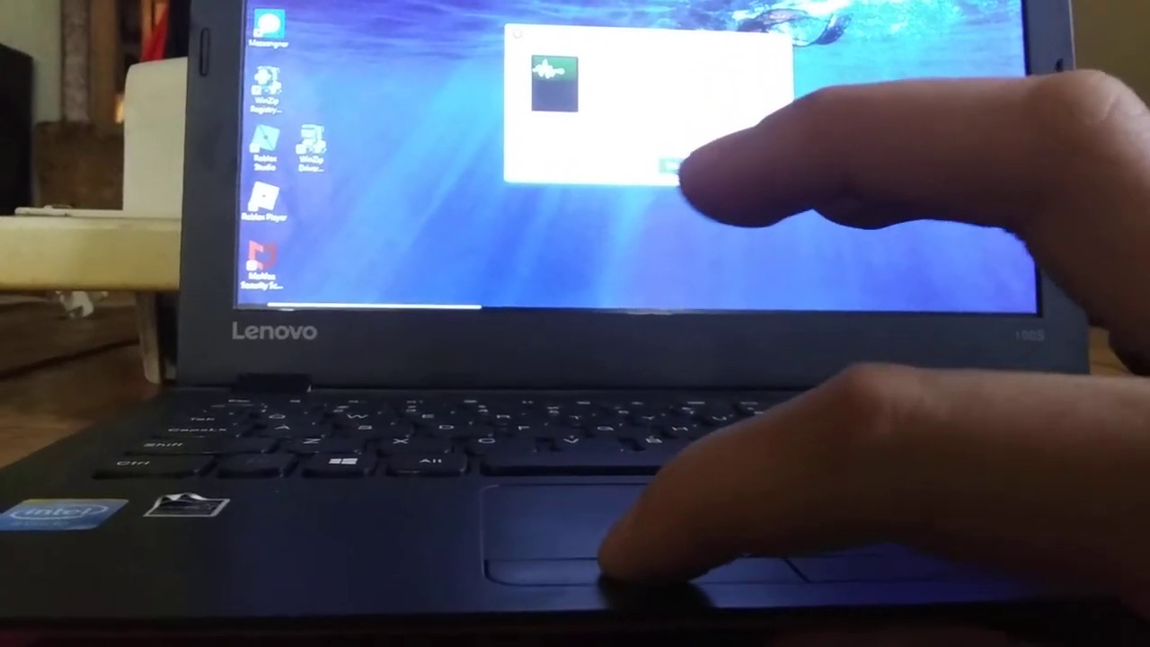
Step: Postpone the update prompt, then open and close the Start menu
click(673, 162)
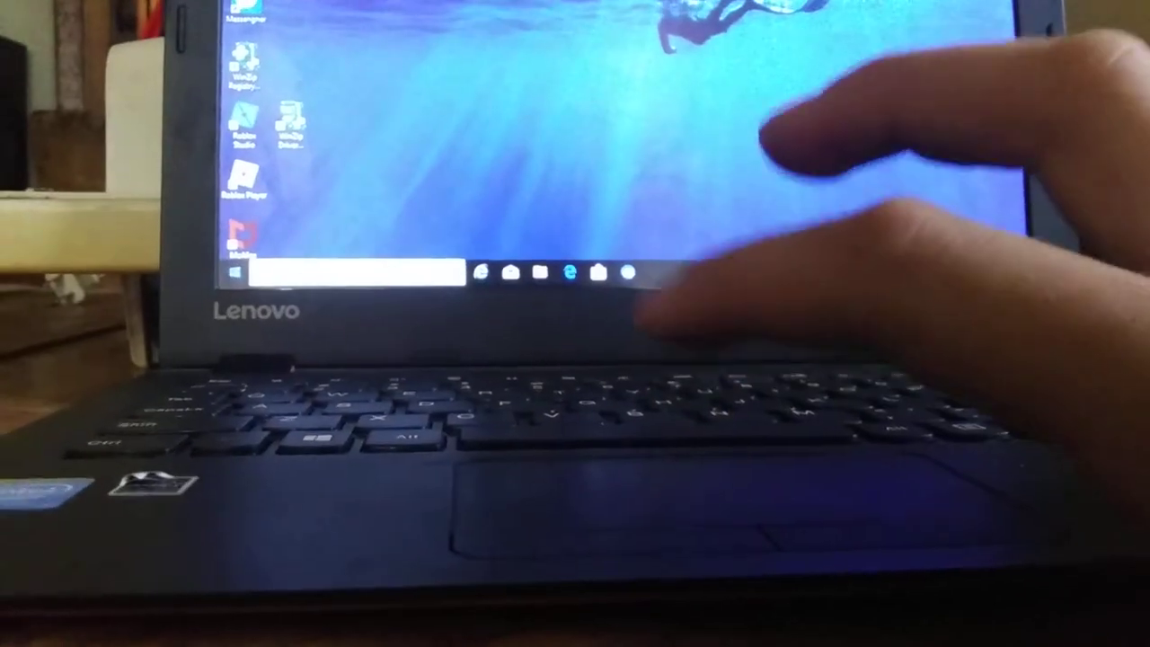
key(super)
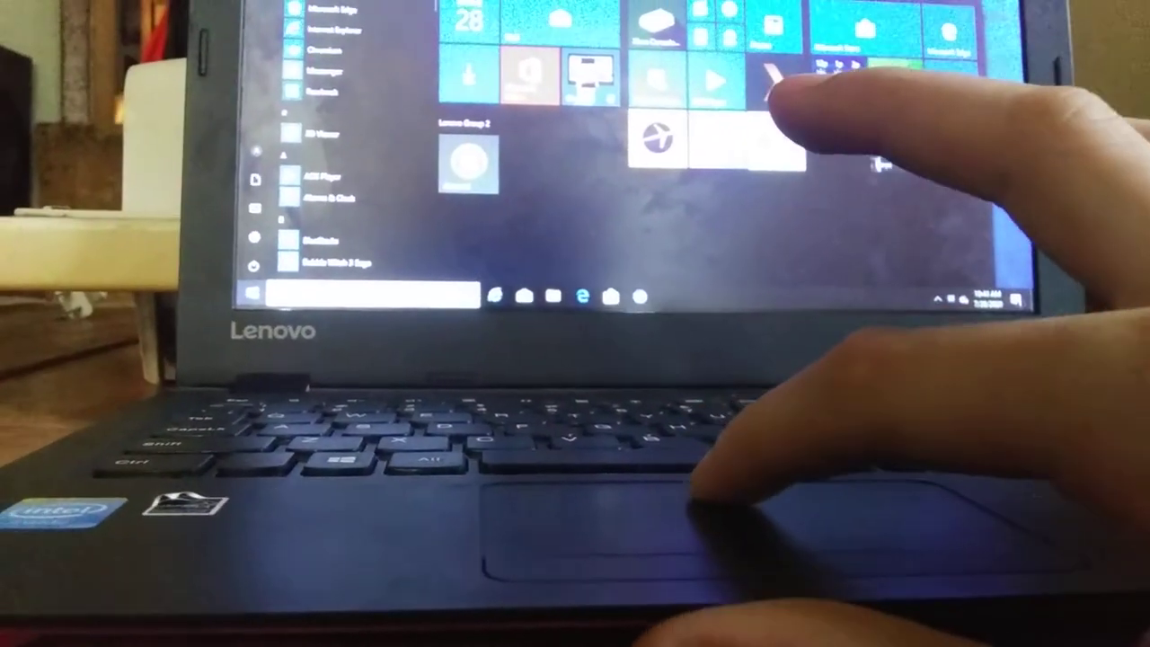
key(super)
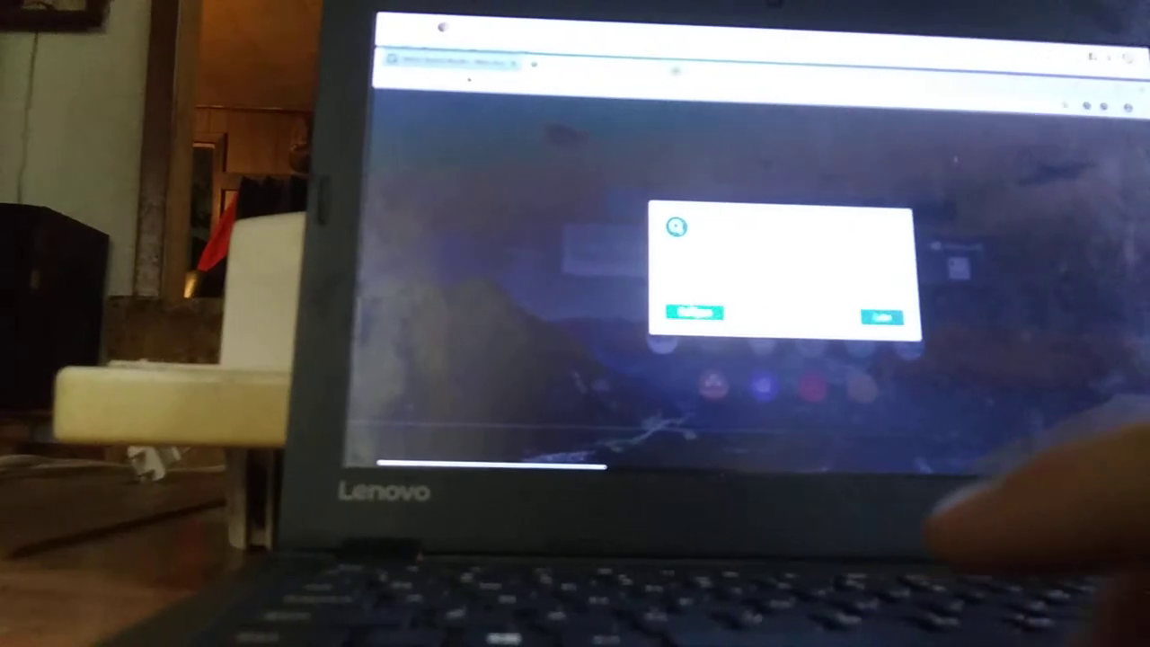
Step: Close the popup covering Chrome's new tab page
key(Return)
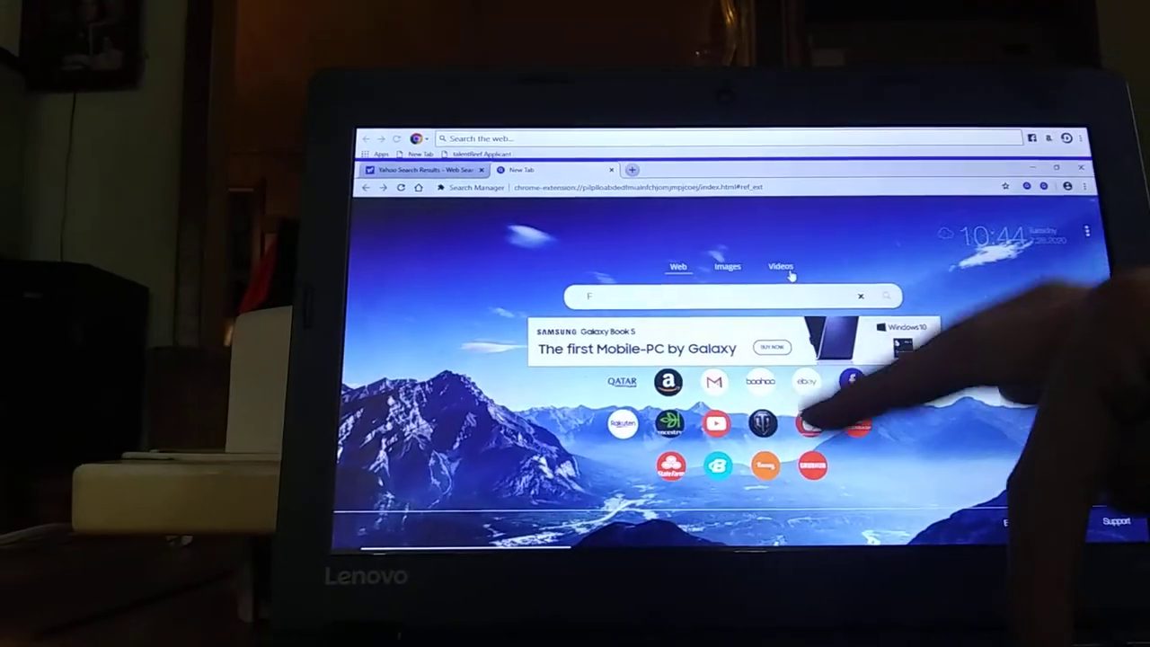
text(lim)
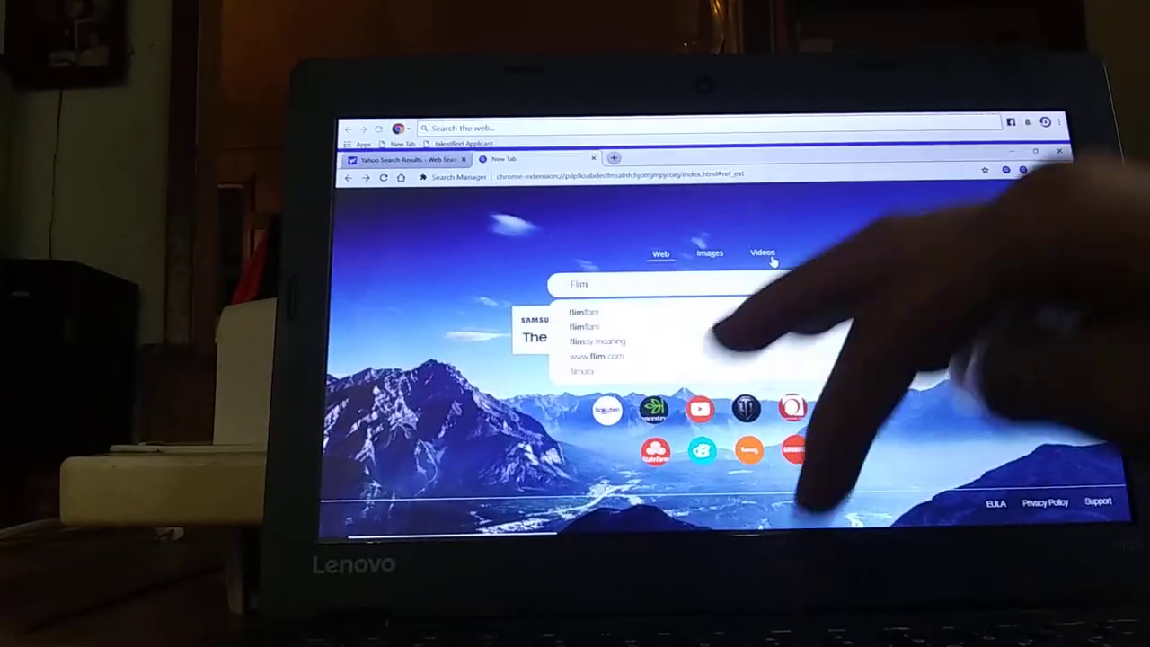
text(ora youtube)
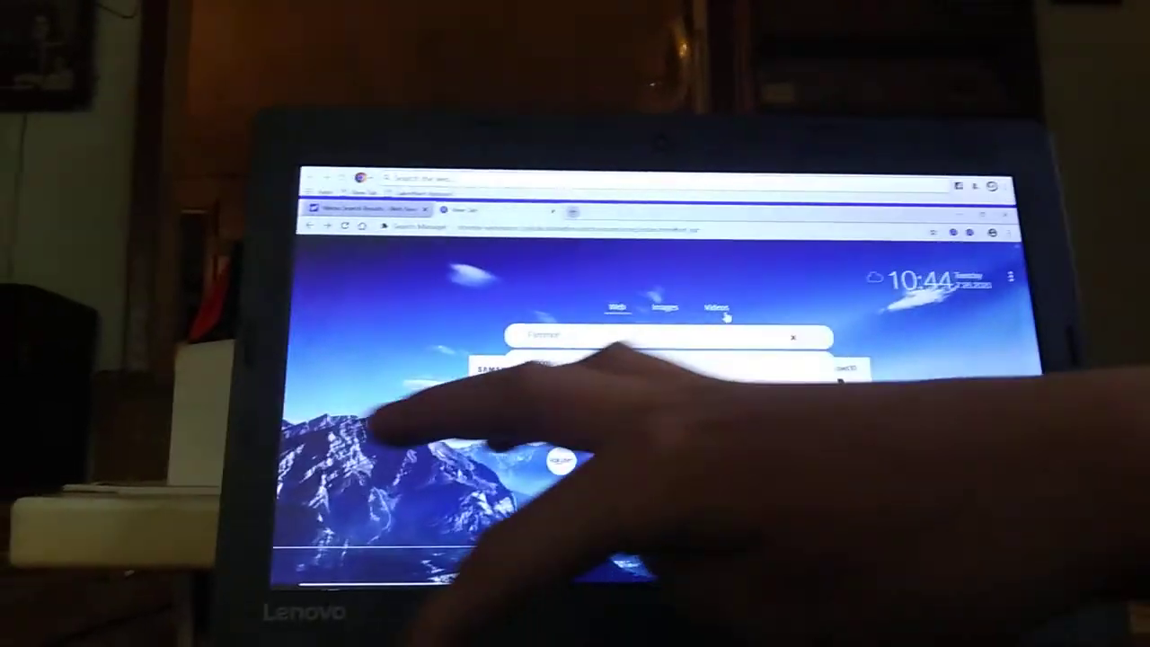